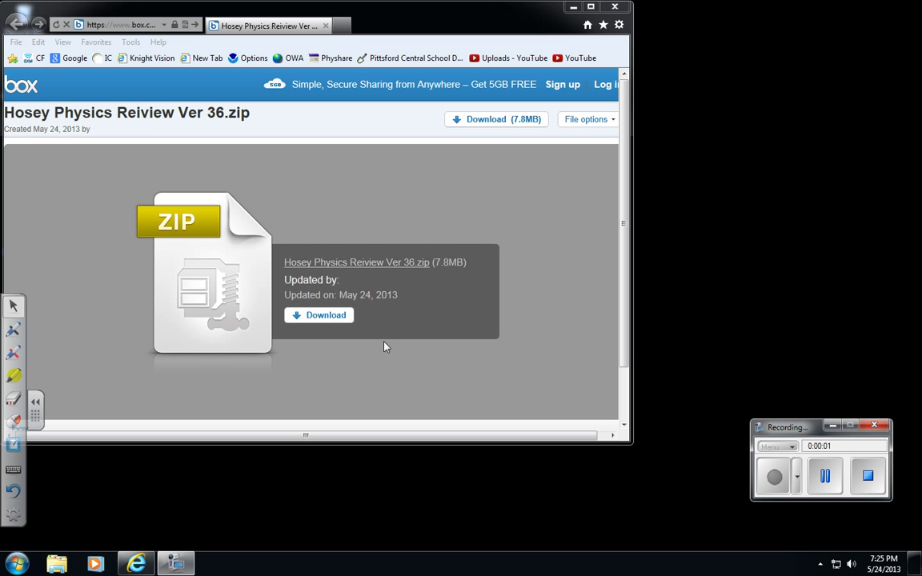
Download the physics review Ver 36 zip file from the Box page and save it to the Desktop
{"action": "left_click", "coordinate": [348, 316]}
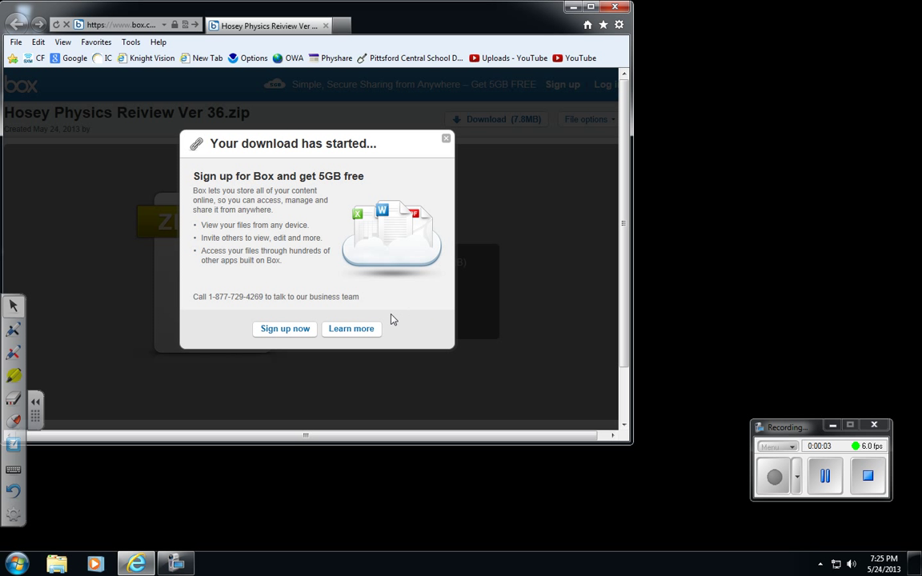
{"action": "left_click", "coordinate": [446, 138]}
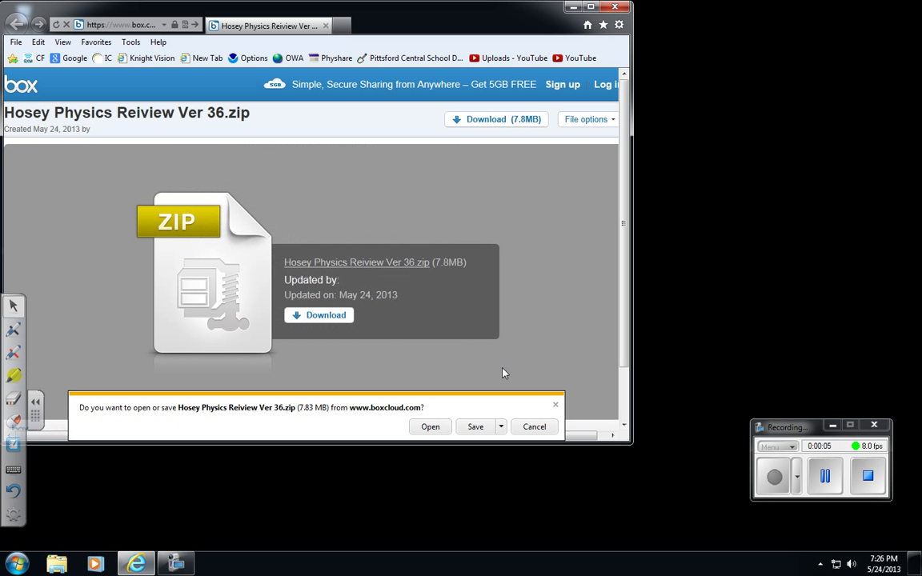
{"action": "left_click", "coordinate": [501, 426]}
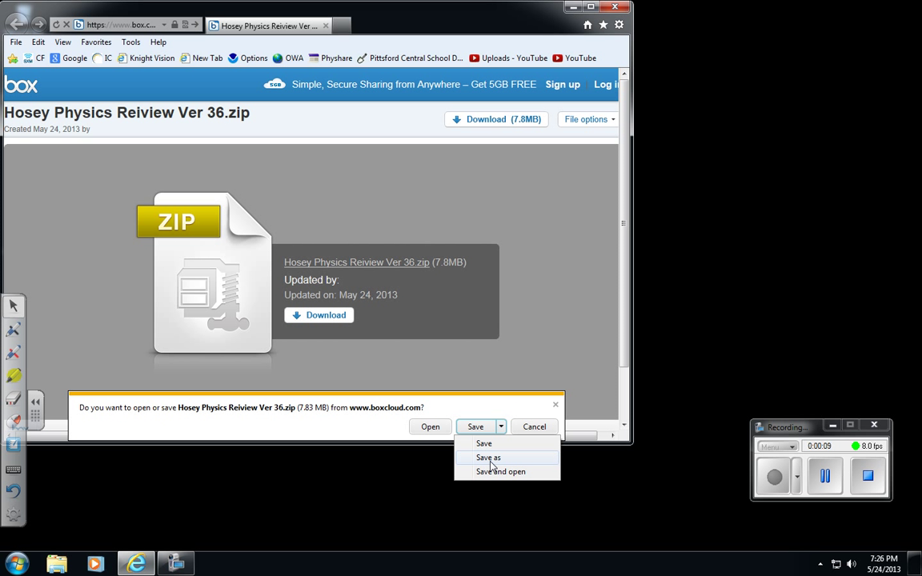
{"action": "left_click", "coordinate": [488, 458]}
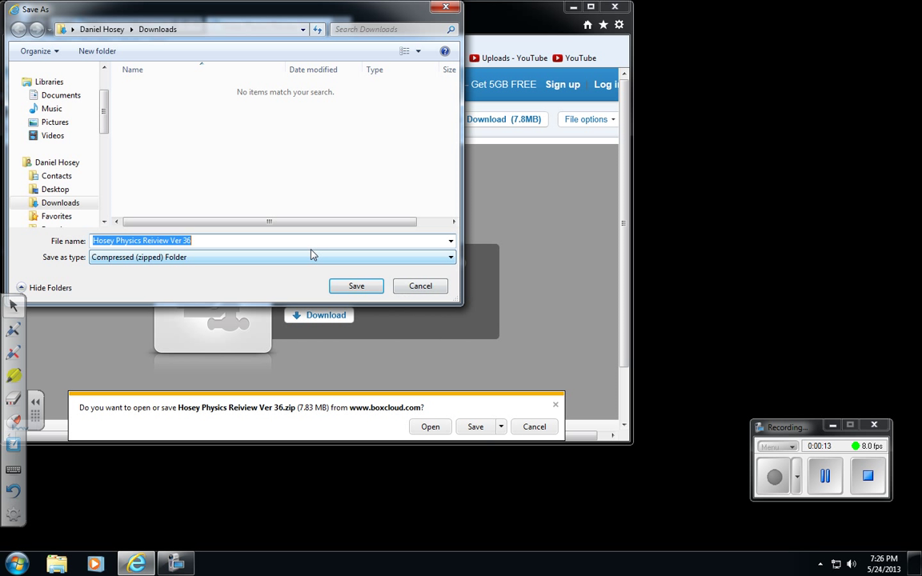
{"action": "left_click", "coordinate": [294, 260]}
{"action": "left_click", "coordinate": [295, 264]}
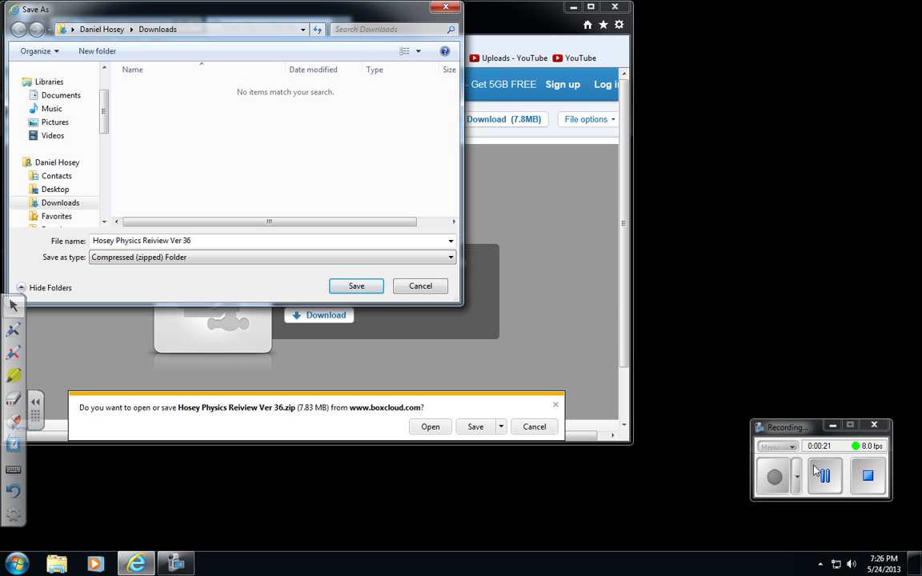
{"action": "left_click", "coordinate": [774, 475]}
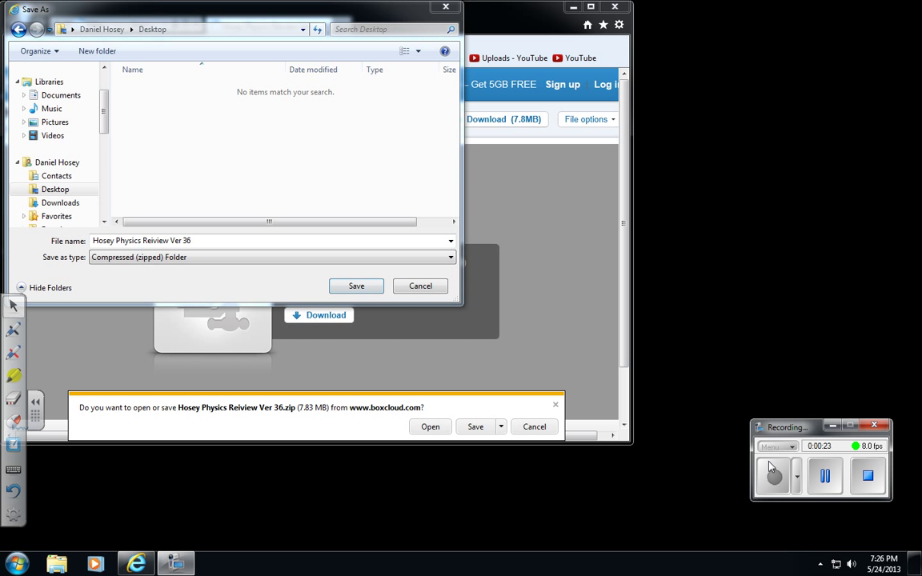
{"action": "left_click", "coordinate": [354, 286]}
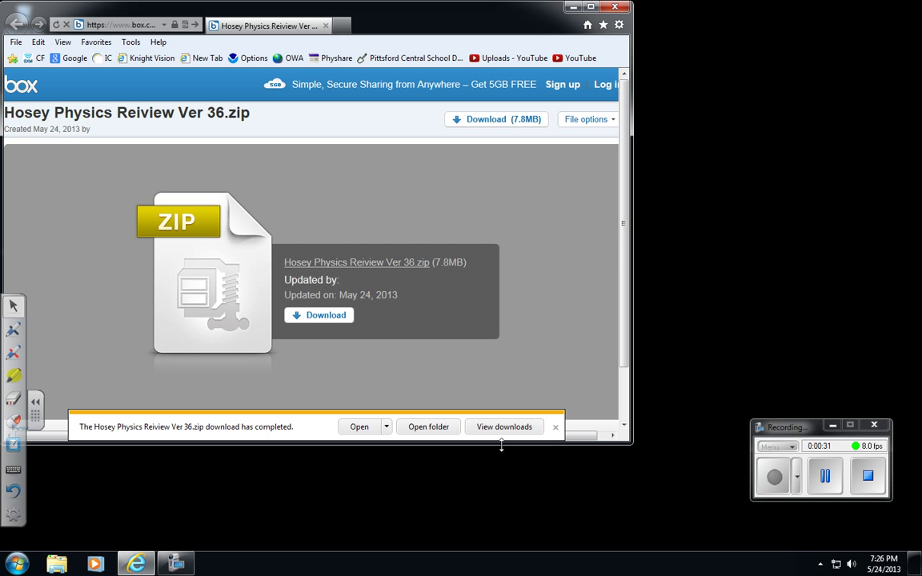
{"action": "left_click", "coordinate": [826, 478]}
{"action": "left_click", "coordinate": [766, 483]}
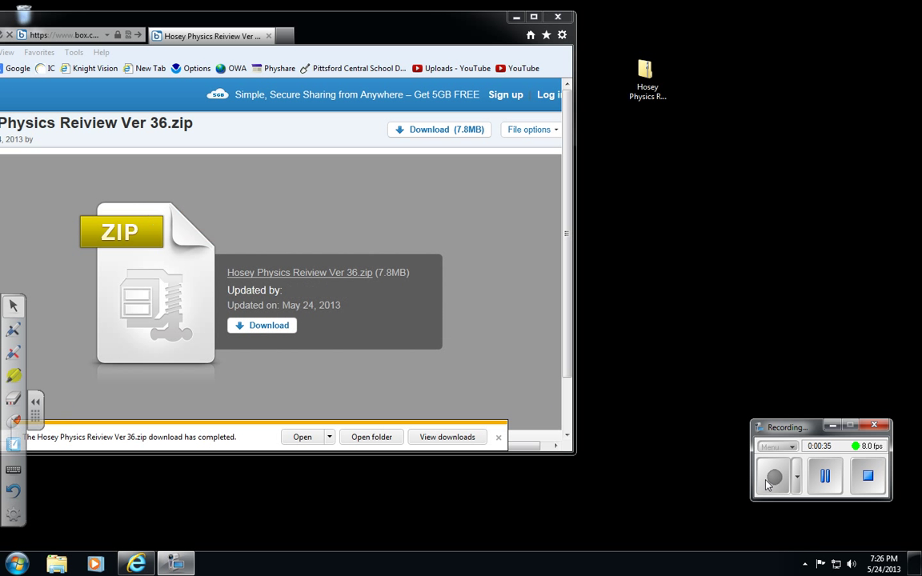
Extract the downloaded zip file into its suggested Desktop folder and place the extracted folder beside the zip
{"action": "left_click_drag", "start_coordinate": [463, 14], "coordinate": [541, 500]}
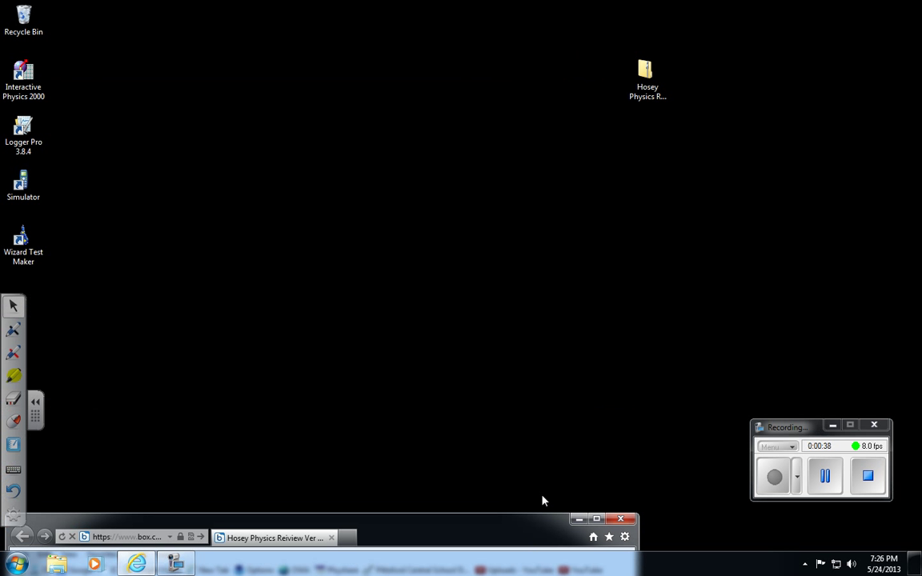
{"action": "right_click", "coordinate": [644, 78]}
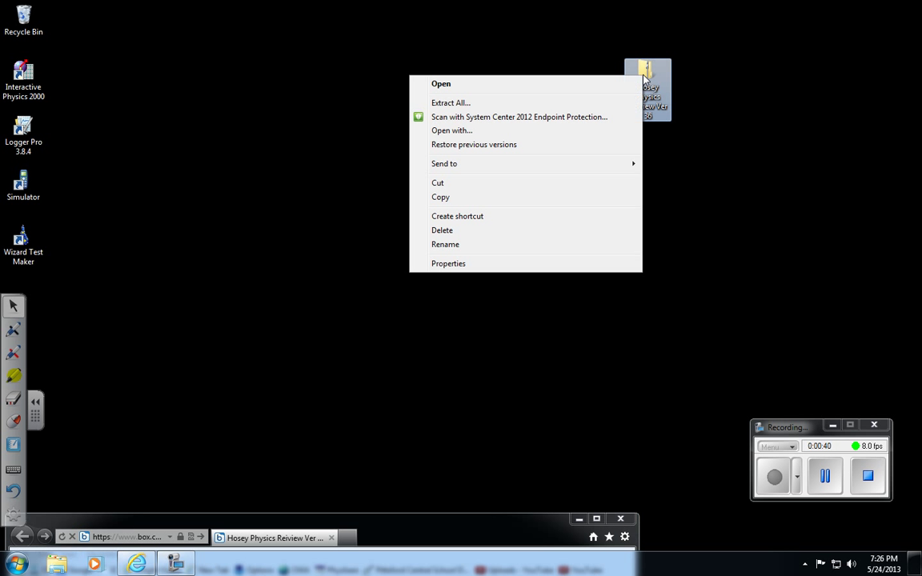
{"action": "left_click", "coordinate": [506, 103]}
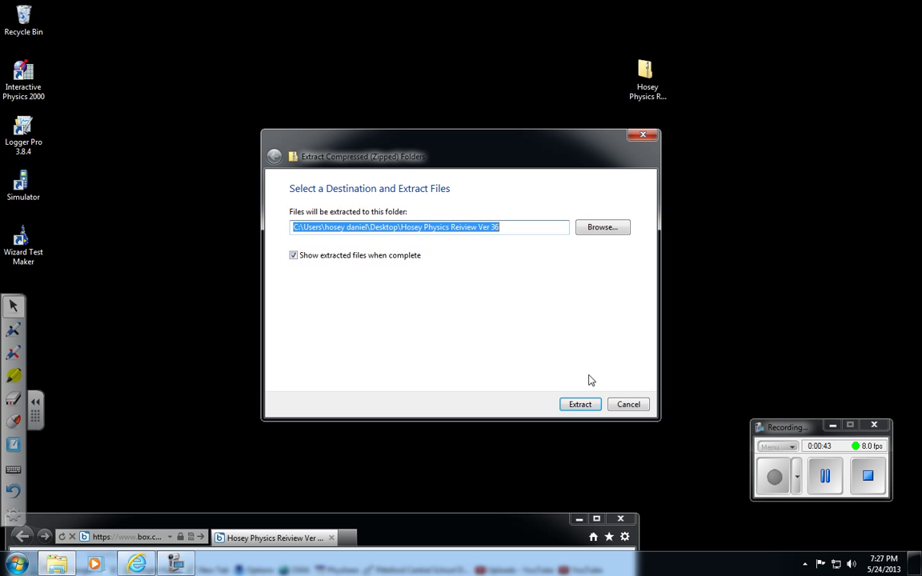
{"action": "left_click", "coordinate": [580, 405]}
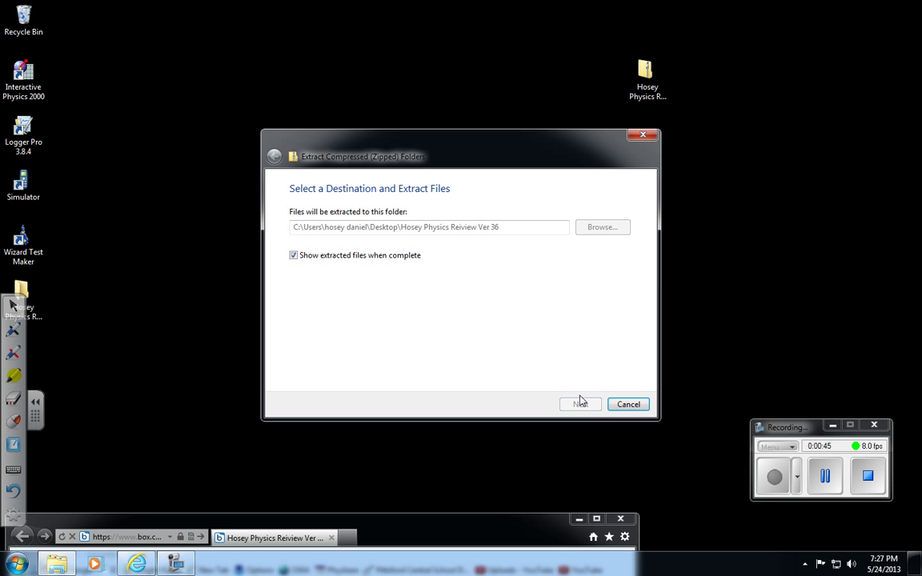
{"action": "left_click_drag", "start_coordinate": [21, 292], "coordinate": [741, 97]}
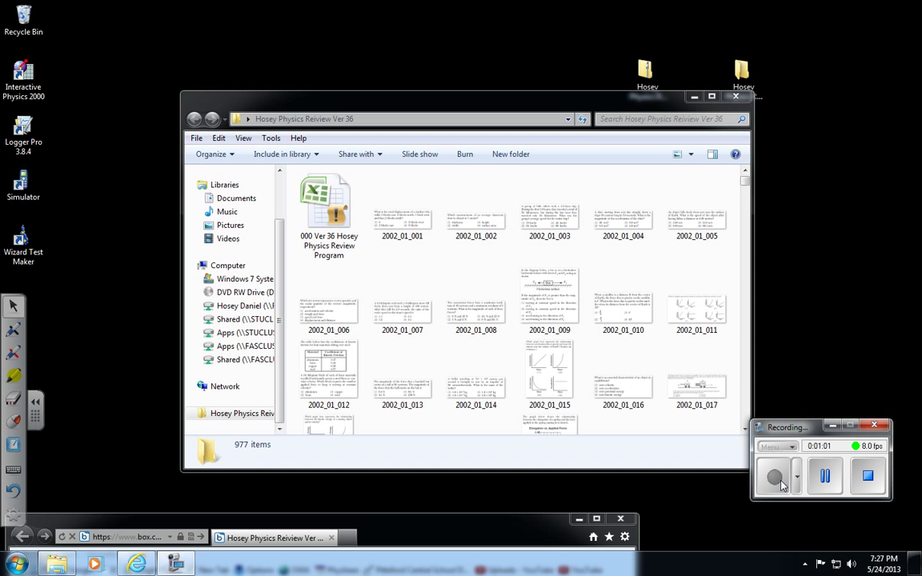
Delete the physics review zip file from the desktop, and move the extracted folder's window clear of the desktop folder
{"action": "left_click_drag", "start_coordinate": [591, 113], "coordinate": [560, 161]}
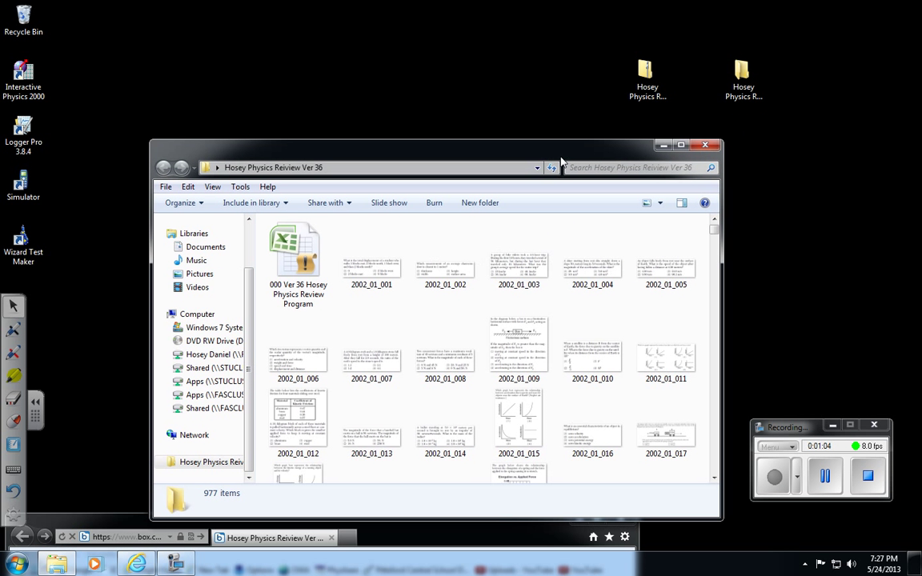
{"action": "left_click", "coordinate": [645, 73]}
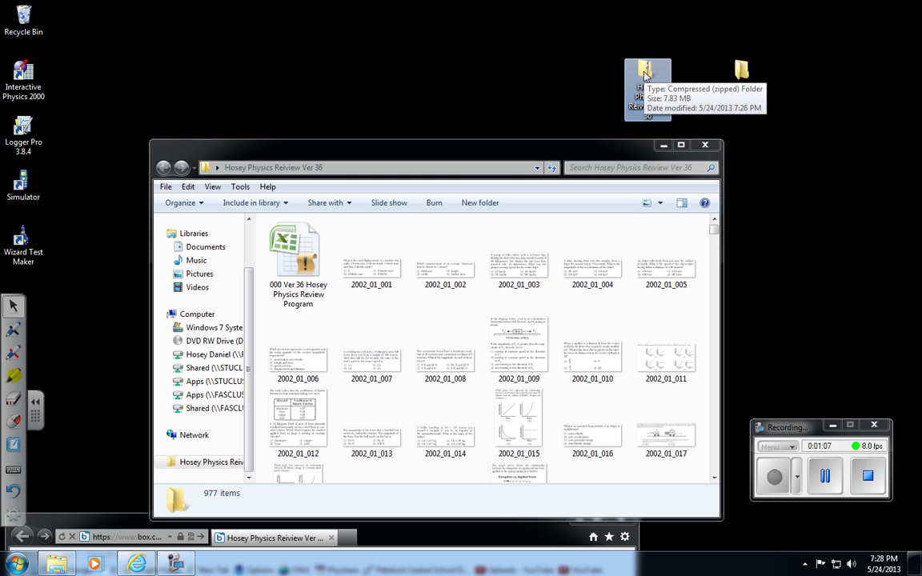
{"action": "key", "text": "Delete"}
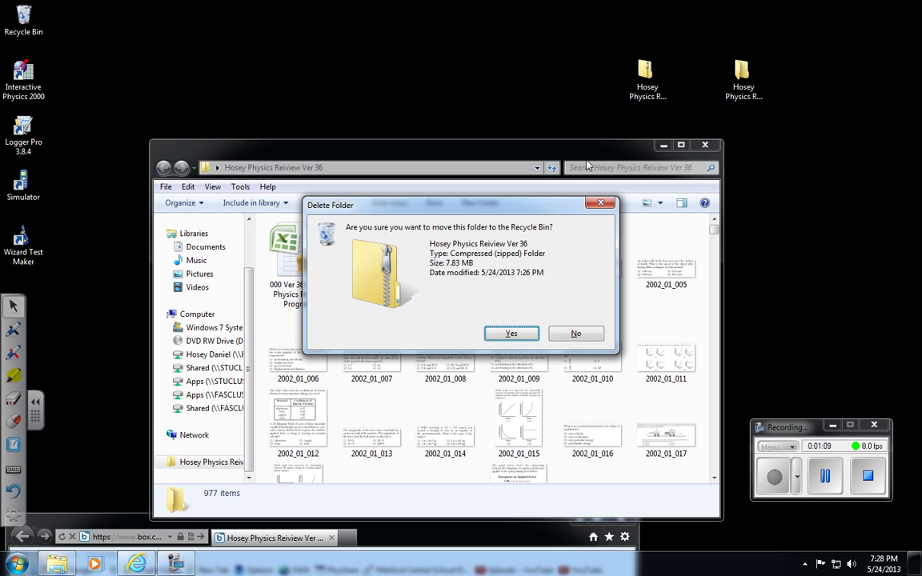
{"action": "left_click", "coordinate": [526, 331]}
{"action": "left_click_drag", "start_coordinate": [588, 156], "coordinate": [564, 50]}
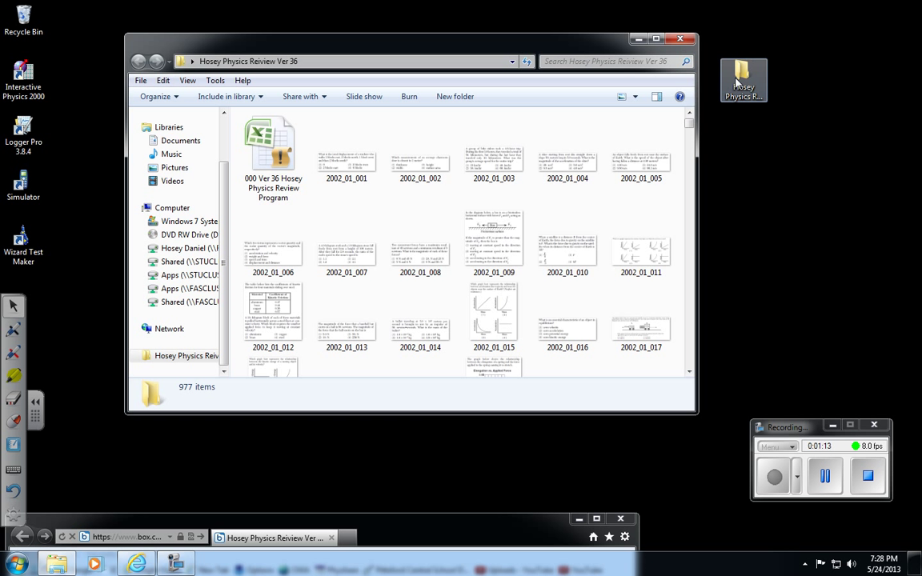
Open the 000 Ver 36 physics review program workbook in Excel and enable its blocked macro content, dismissing the welcome message
{"action": "double_click", "coordinate": [275, 158]}
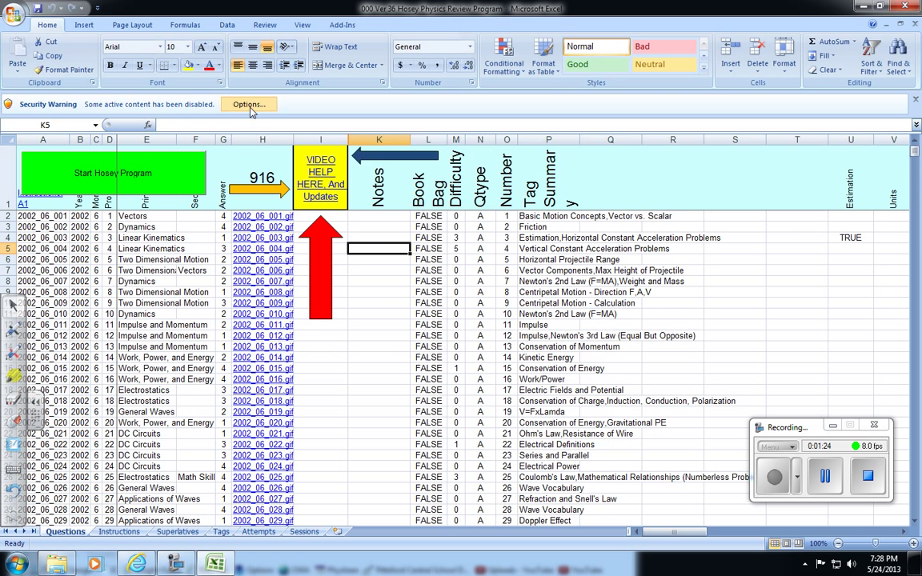
{"action": "left_click", "coordinate": [248, 105]}
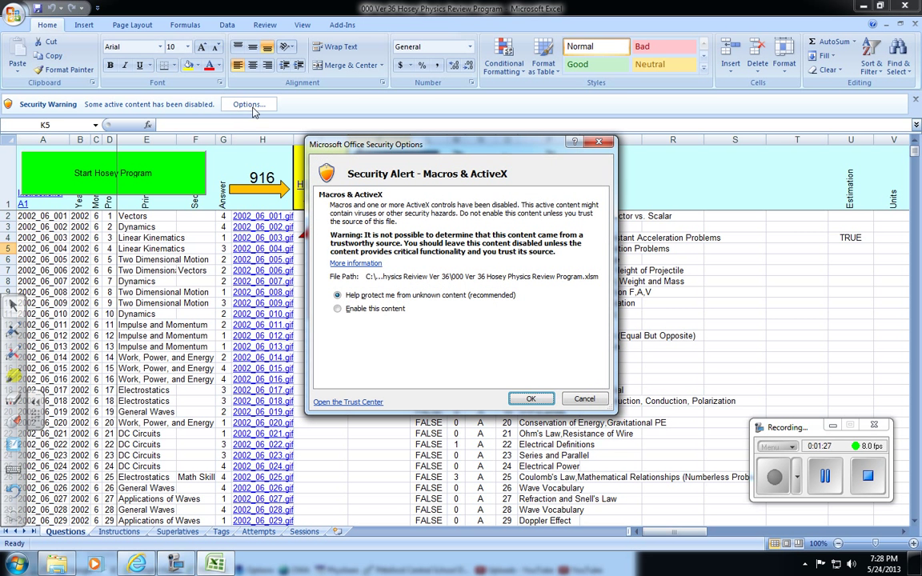
{"action": "left_click", "coordinate": [336, 309]}
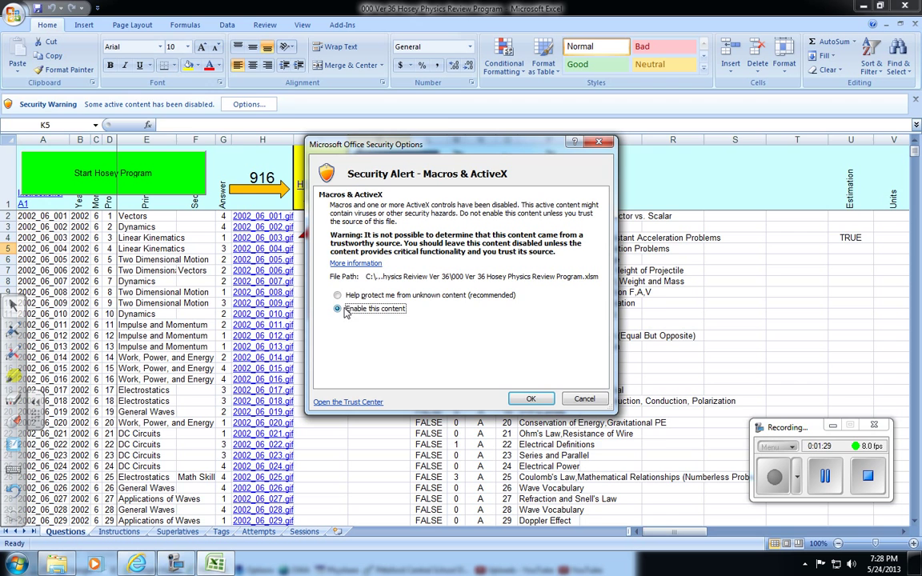
{"action": "left_click", "coordinate": [531, 399]}
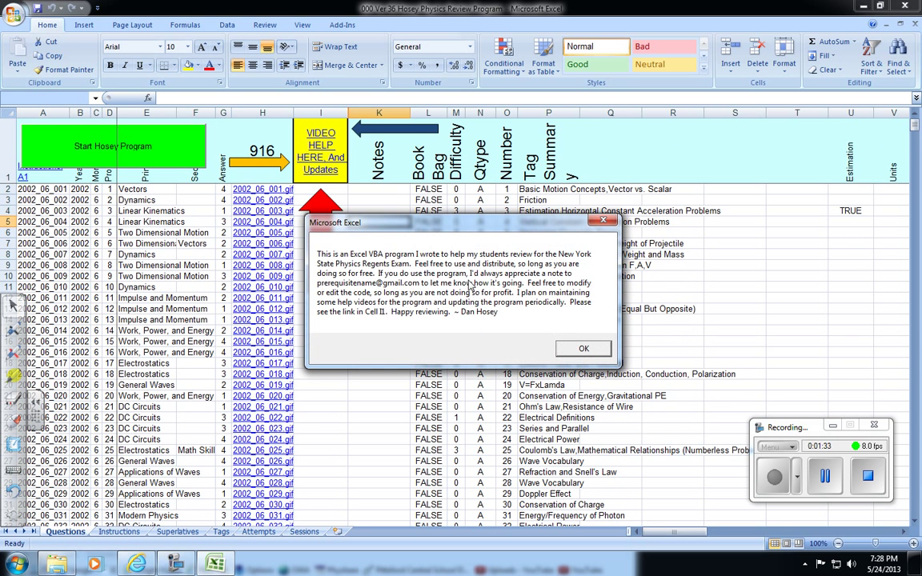
{"action": "left_click", "coordinate": [583, 349]}
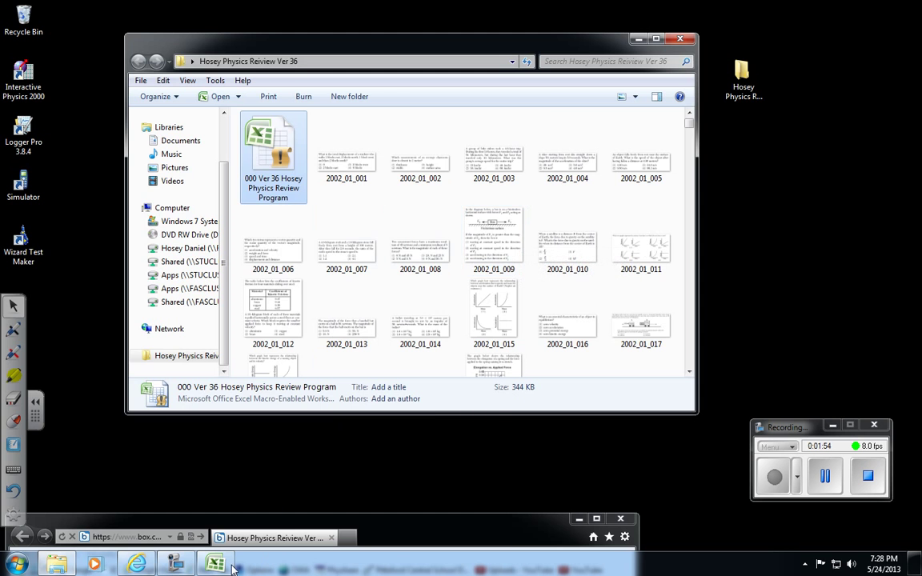
{"action": "key", "text": "Return"}
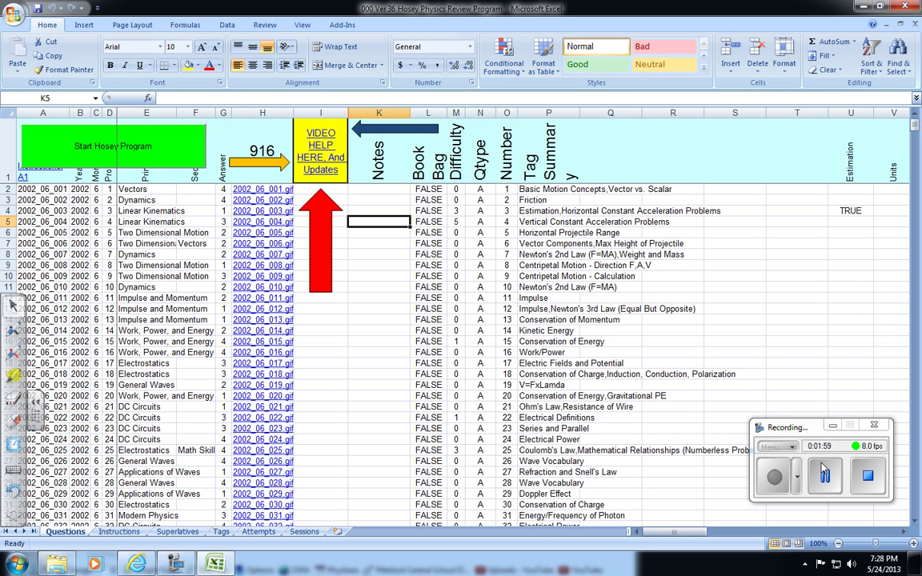
{"action": "left_click", "coordinate": [778, 476]}
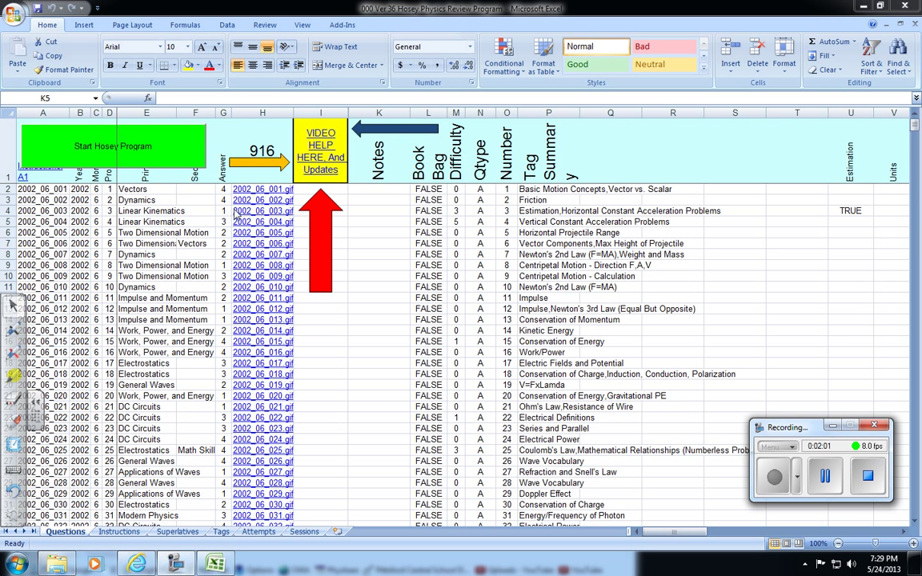
Start the review program from the worksheet and highlight its help and new-version link, then close its window
{"action": "left_click", "coordinate": [147, 166]}
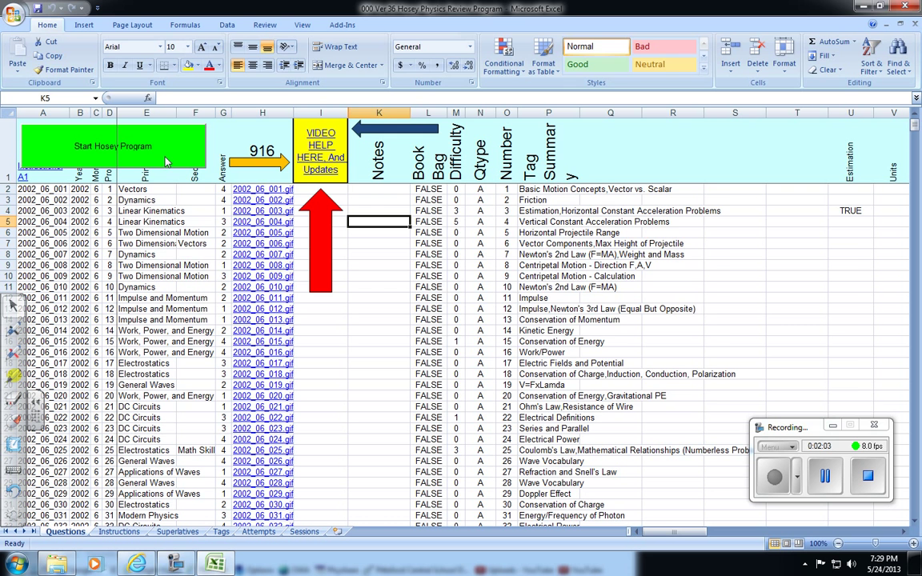
{"action": "left_click", "coordinate": [166, 162]}
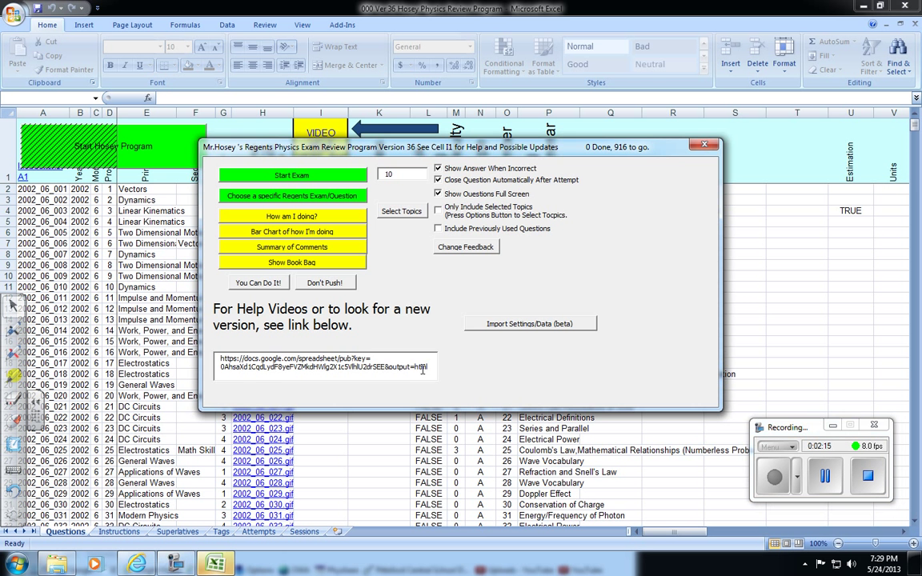
{"action": "left_click_drag", "start_coordinate": [432, 369], "coordinate": [207, 357]}
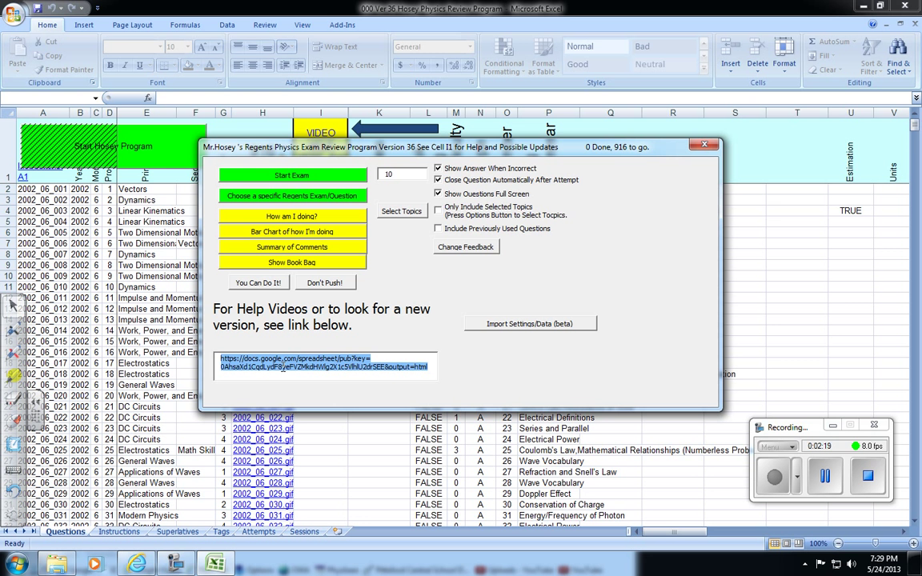
{"action": "key", "text": "Escape"}
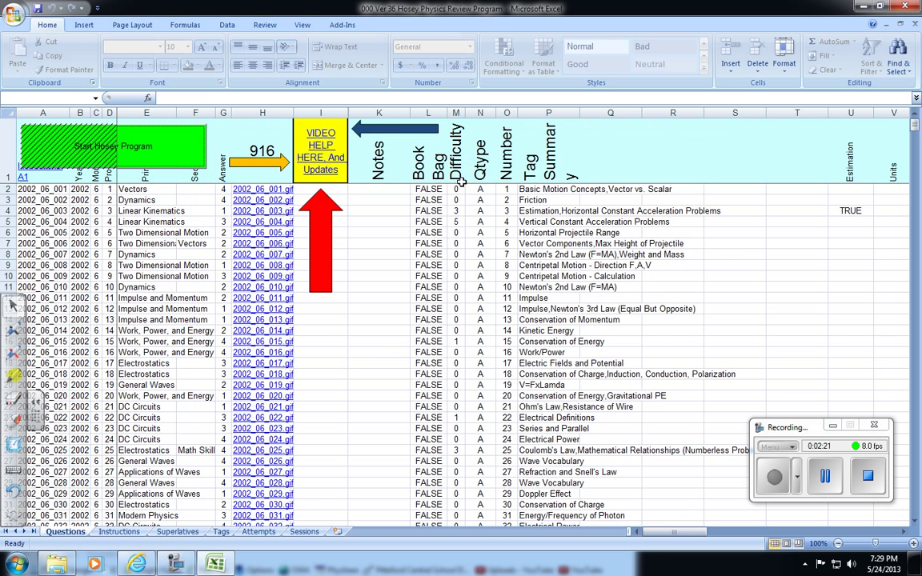
Follow the video help and updates link in cell I1 to view the program information page, then return to the workbook
{"action": "left_click", "coordinate": [320, 156]}
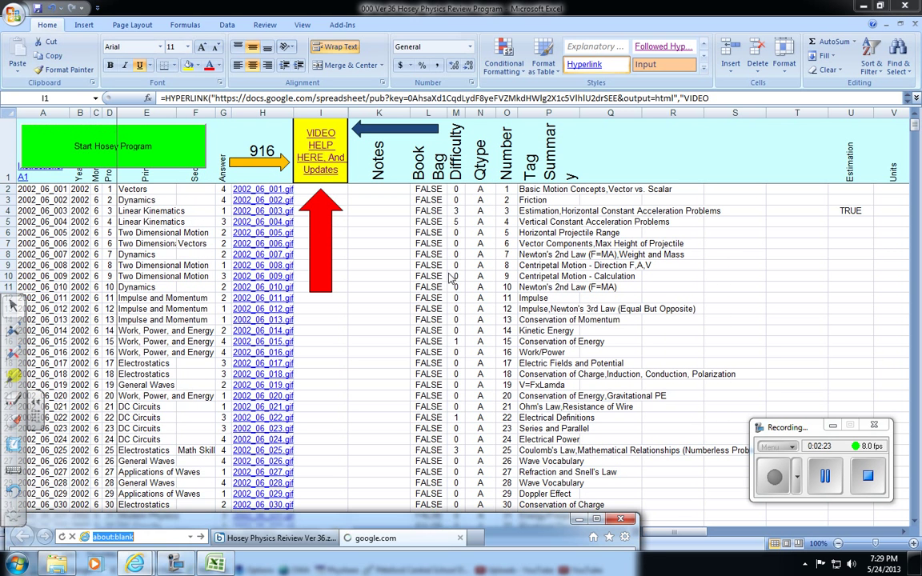
{"action": "left_click_drag", "start_coordinate": [415, 514], "coordinate": [405, 76]}
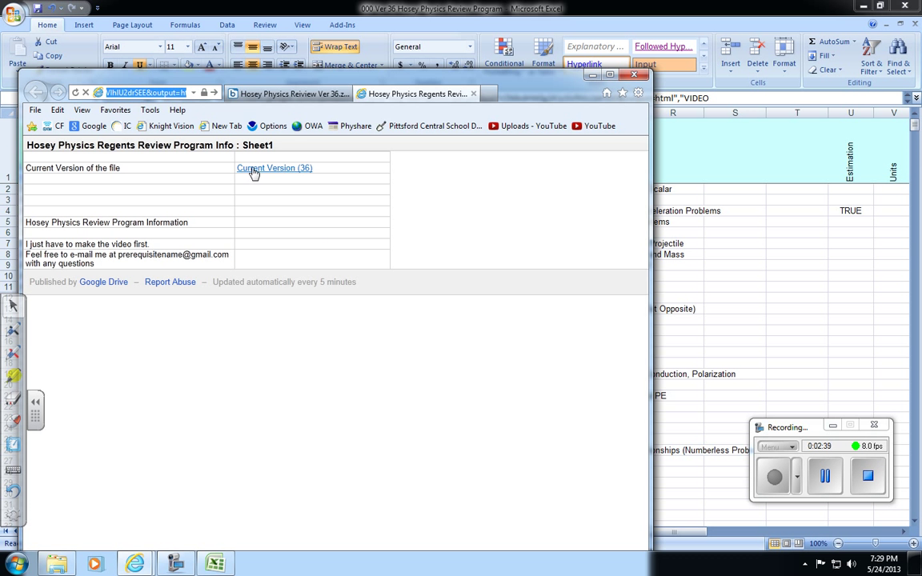
{"action": "left_click", "coordinate": [590, 76]}
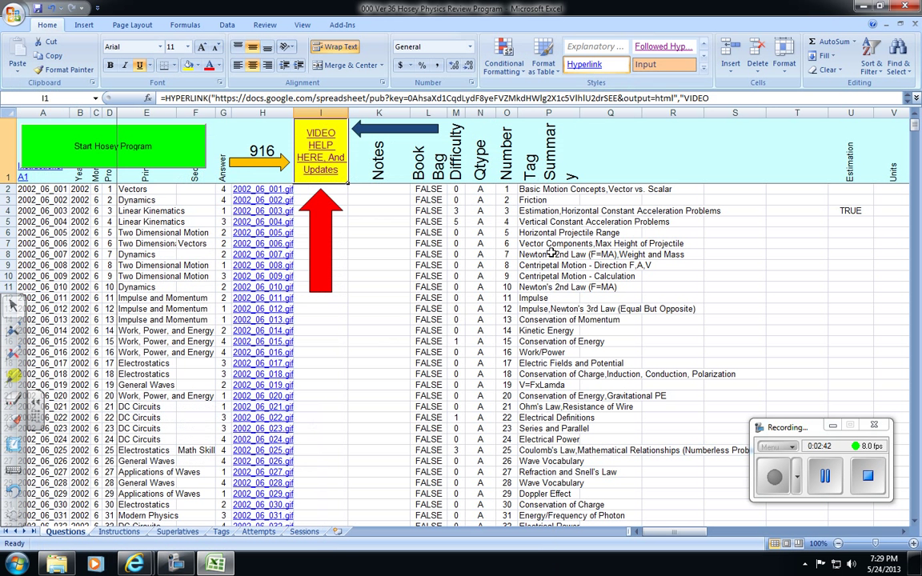
Generate a 10-question exam in the review program and view its first question, then close the question and exam
{"action": "left_click", "coordinate": [103, 164]}
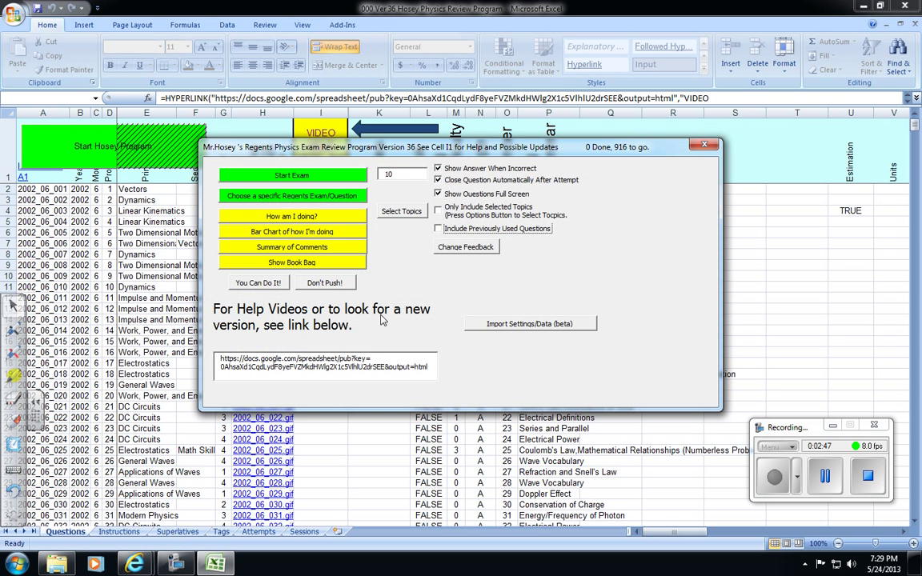
{"action": "left_click", "coordinate": [334, 182]}
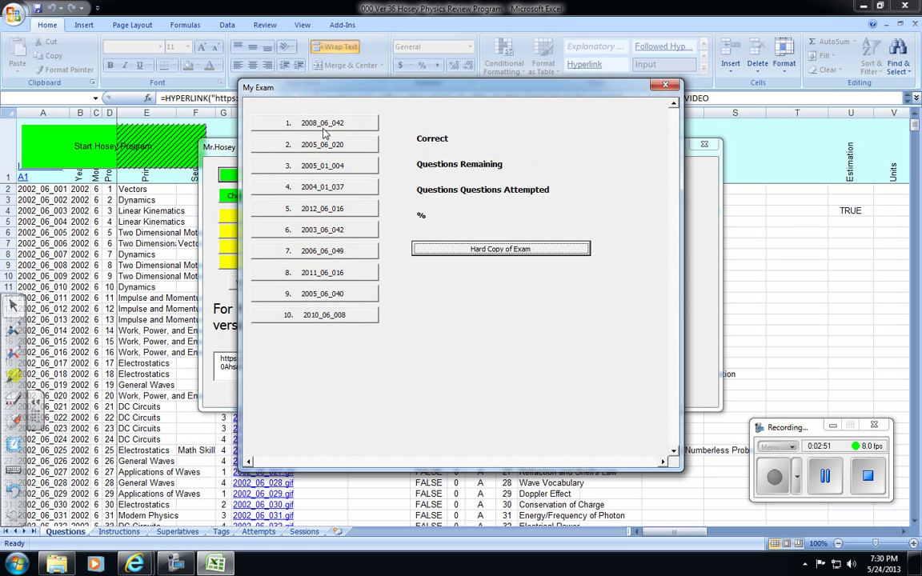
{"action": "left_click", "coordinate": [322, 126]}
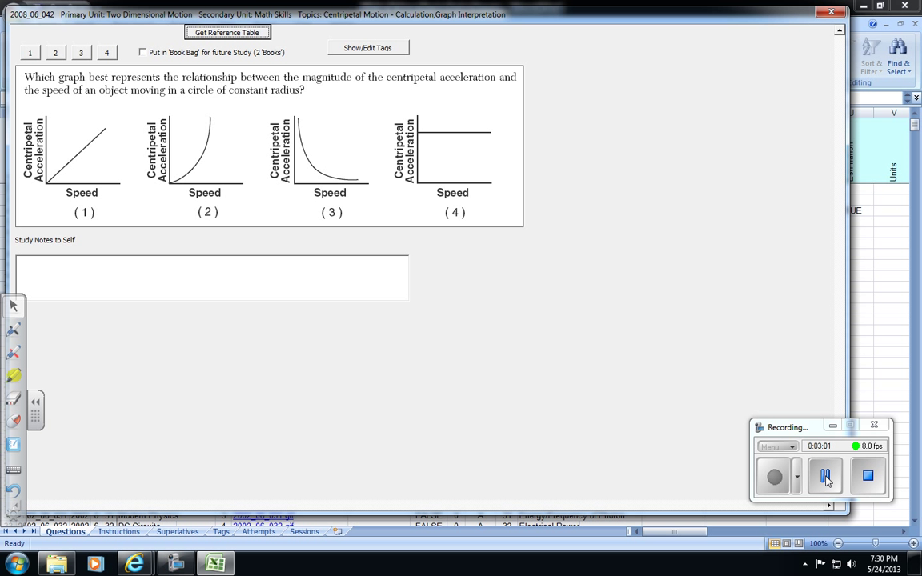
{"action": "left_click", "coordinate": [830, 11]}
{"action": "left_click", "coordinate": [665, 85]}
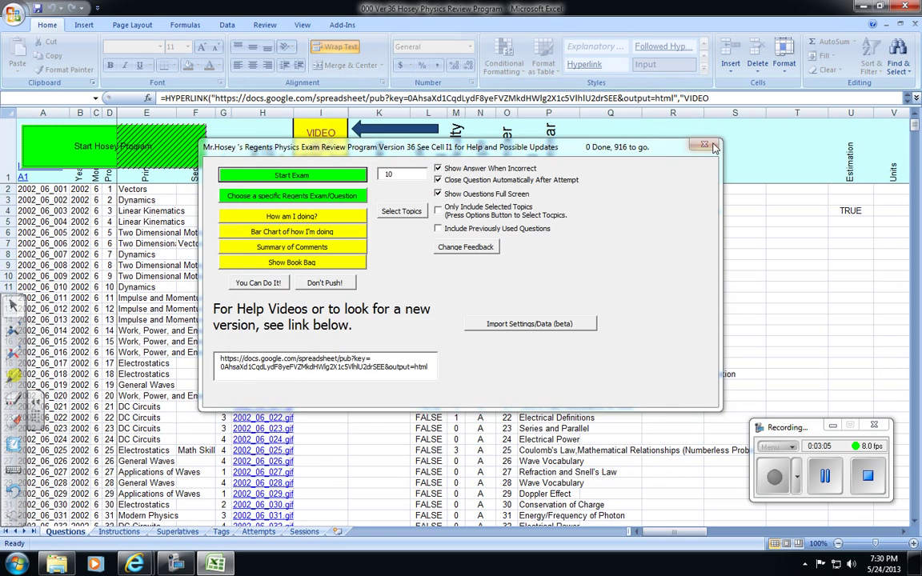
Close the review program and its workbook, then move the extracted folder's window lower on the desktop and select the review folder's desktop icon
{"action": "left_click", "coordinate": [704, 144]}
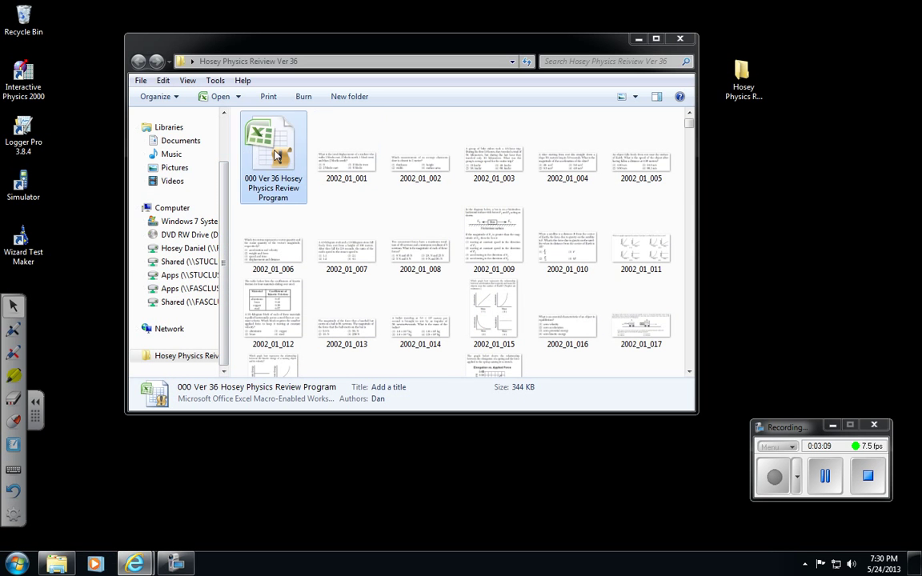
{"action": "left_click_drag", "start_coordinate": [543, 46], "coordinate": [499, 320]}
{"action": "left_click", "coordinate": [750, 82]}
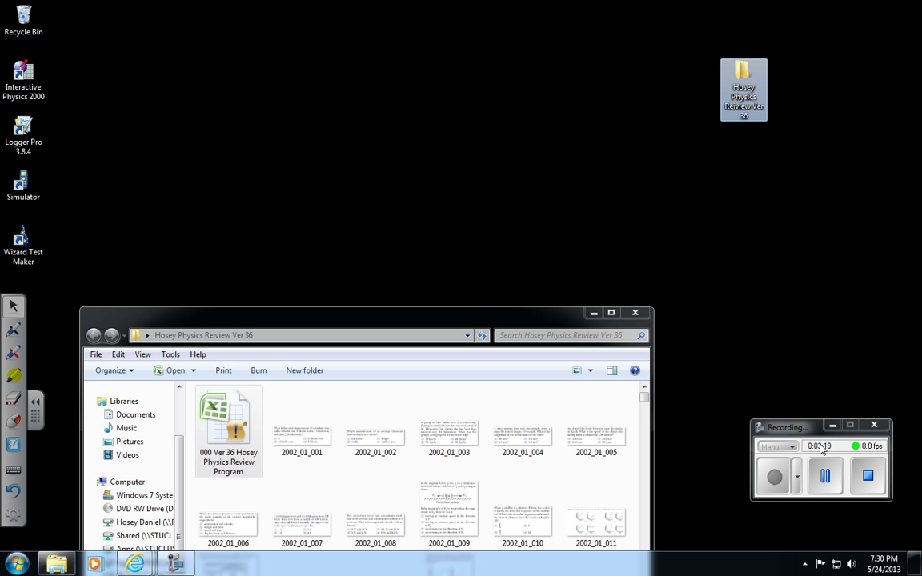
Deselect the desktop folder and move the extracted folder's window back up so its contents are fully in view
{"action": "left_click", "coordinate": [873, 425]}
{"action": "left_click", "coordinate": [887, 494]}
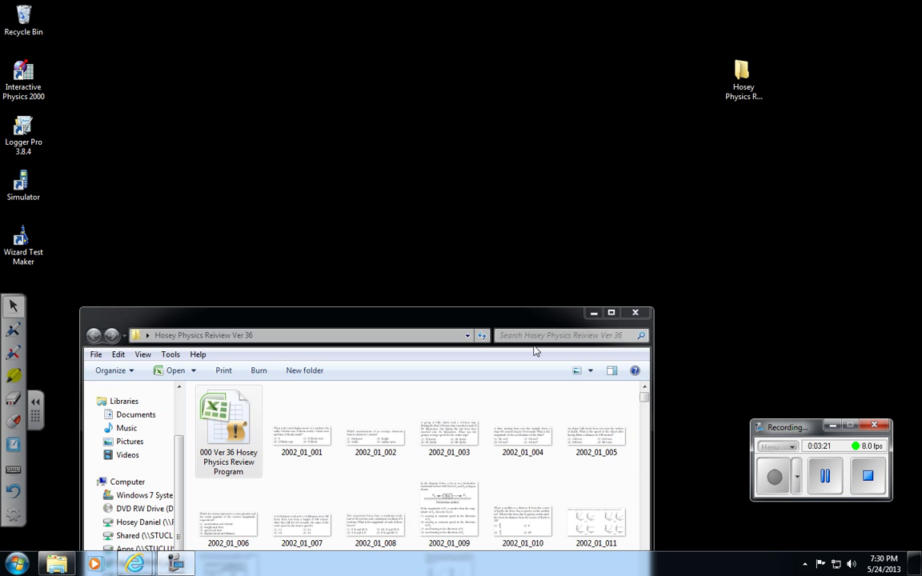
{"action": "left_click_drag", "start_coordinate": [500, 313], "coordinate": [486, 50]}
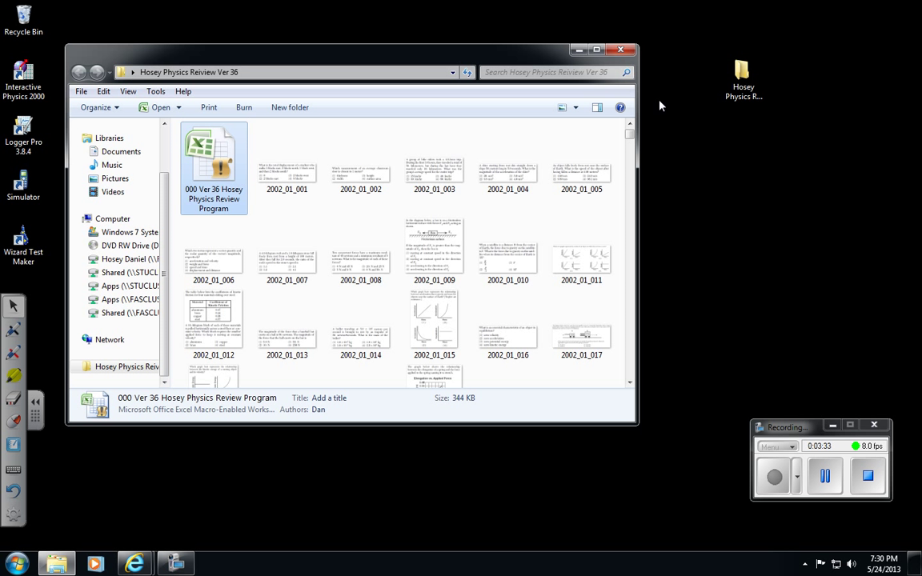
{"action": "right_click", "coordinate": [676, 68]}
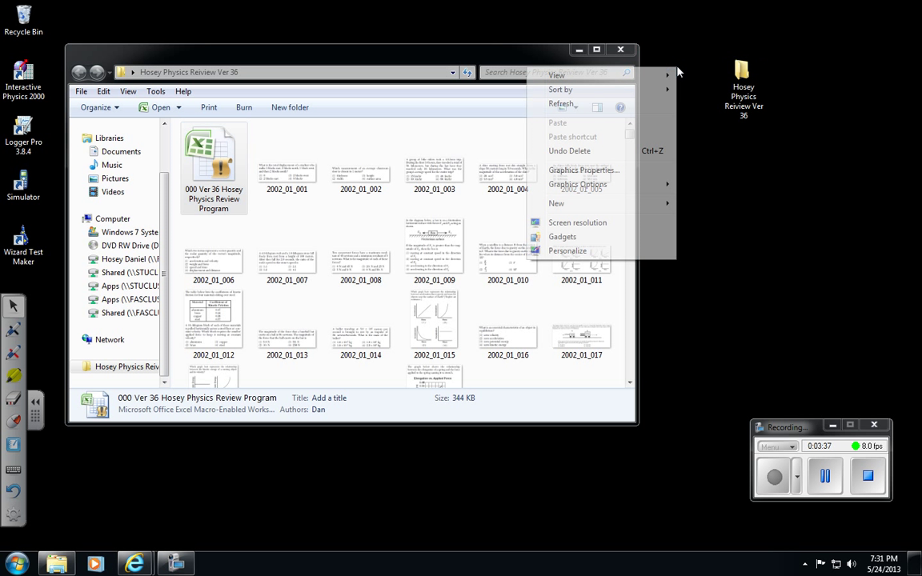
{"action": "left_click", "coordinate": [696, 131]}
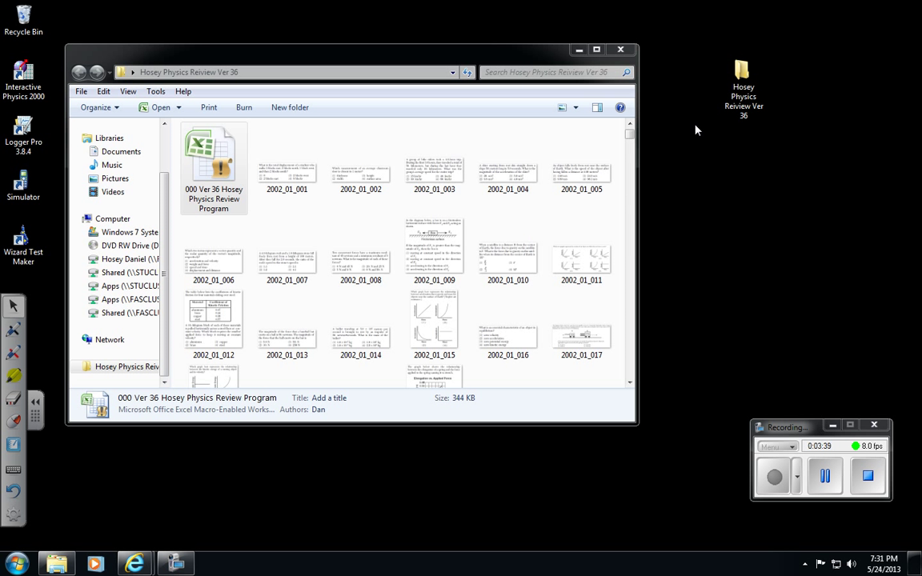